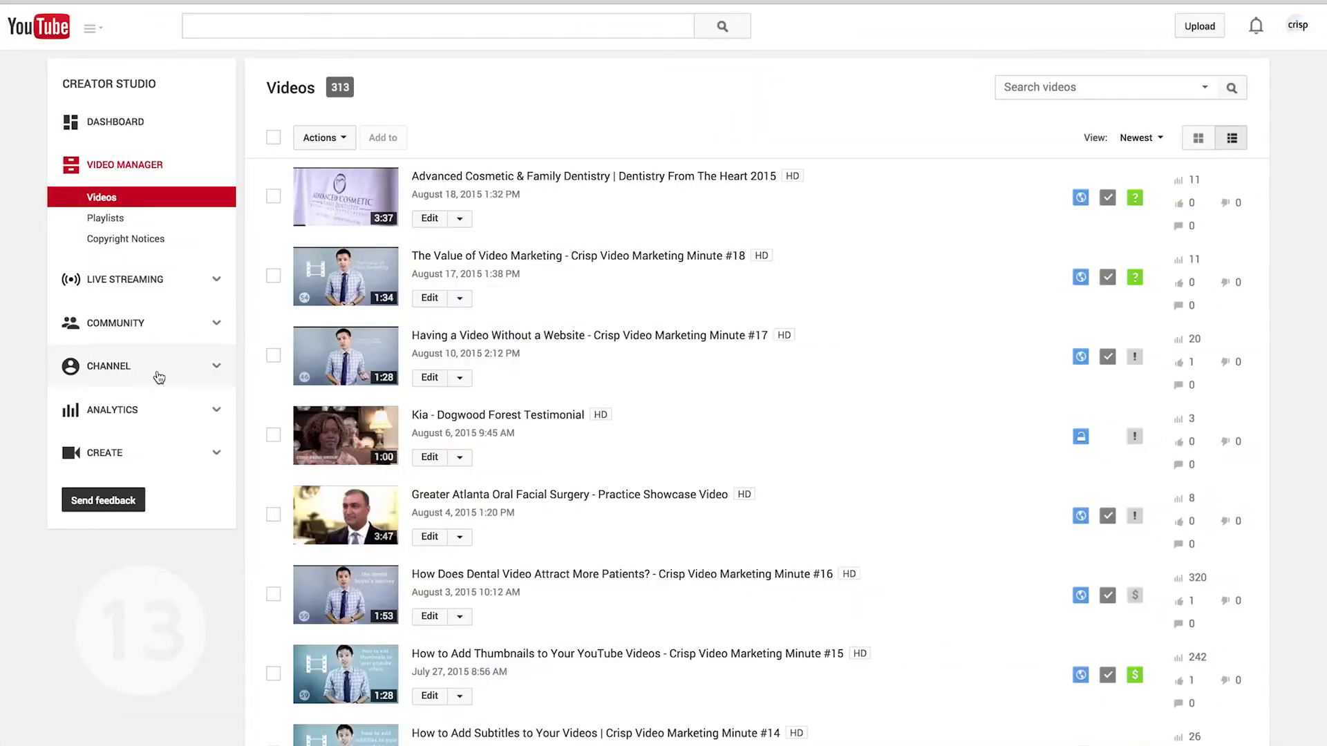
# Step: Open Channel > Upload defaults and expand the default video Category list
pyautogui.click(158, 377)
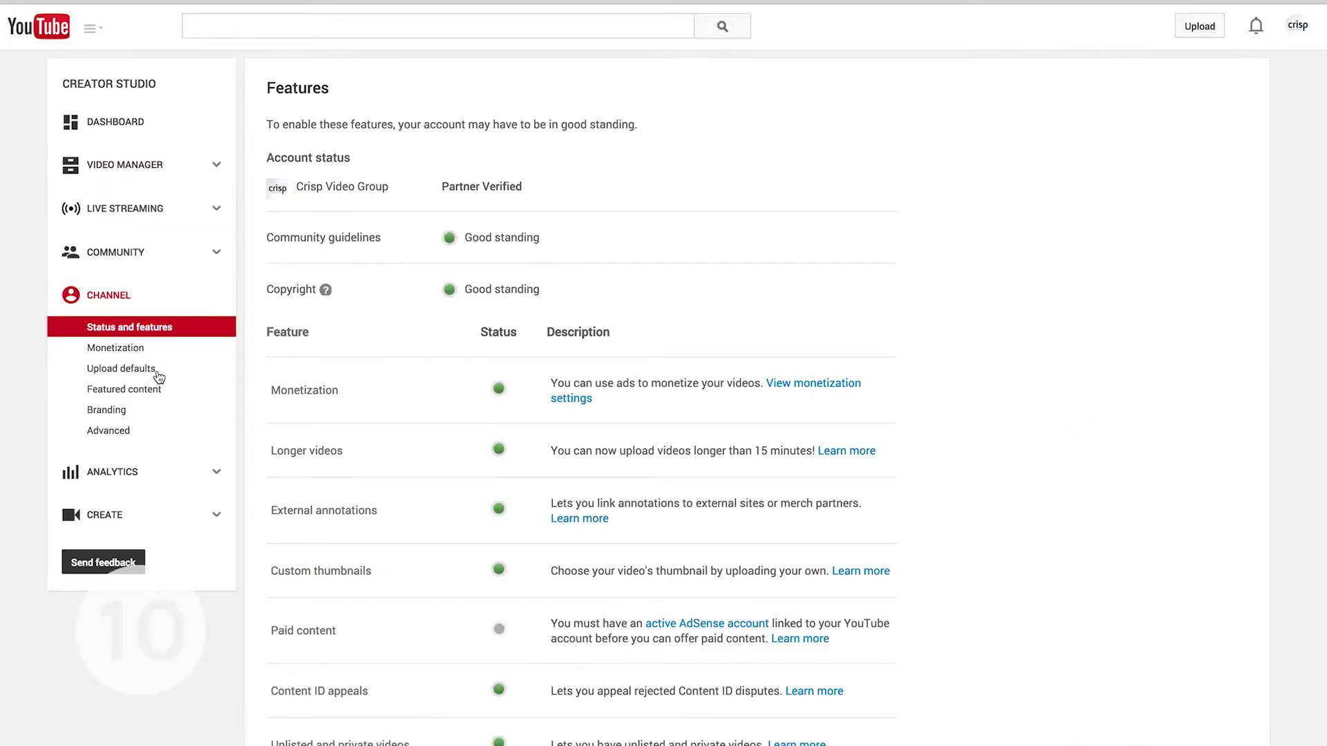
pyautogui.click(155, 371)
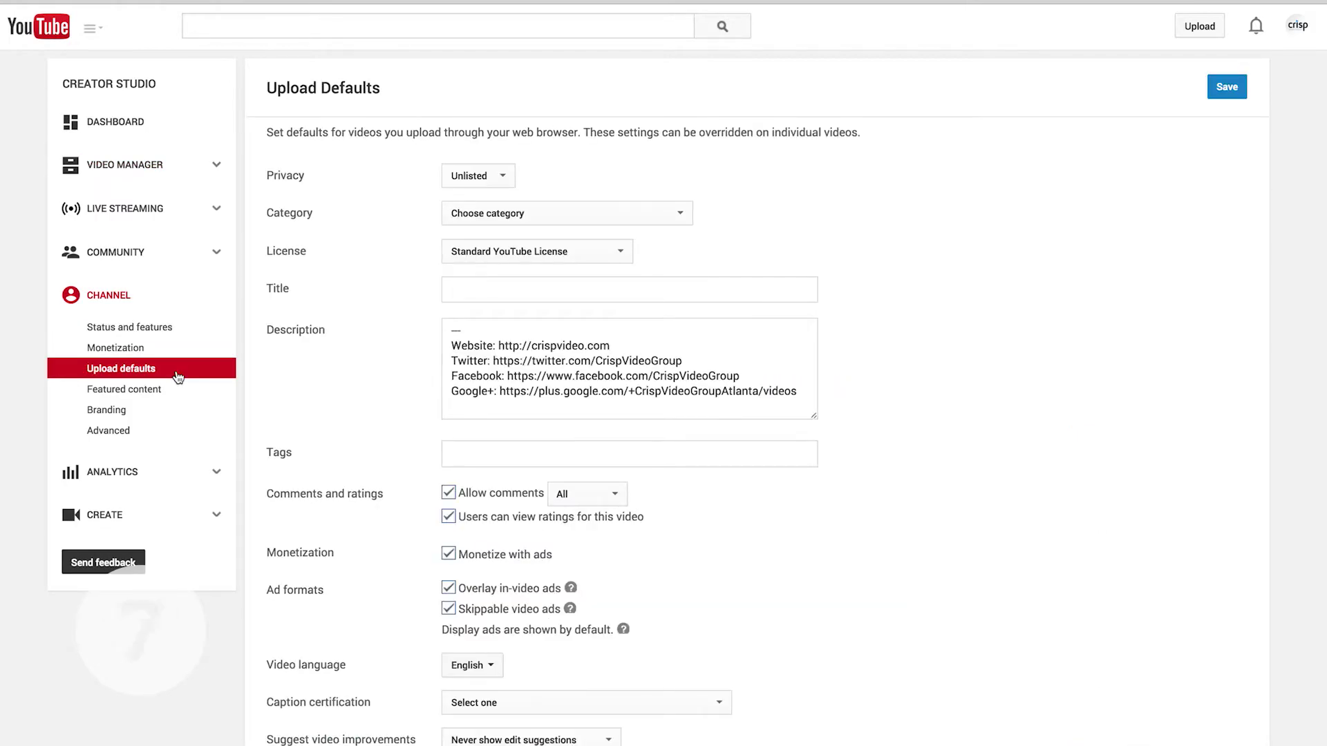
pyautogui.click(680, 215)
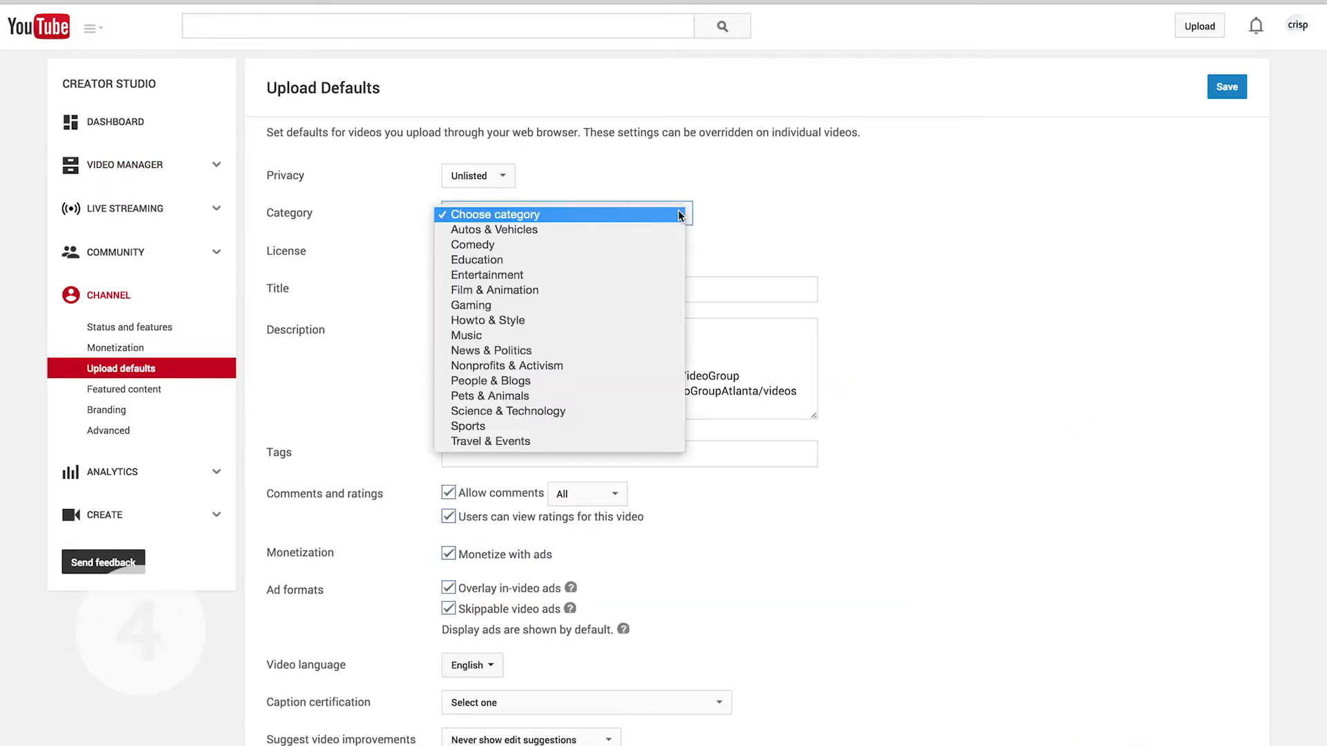